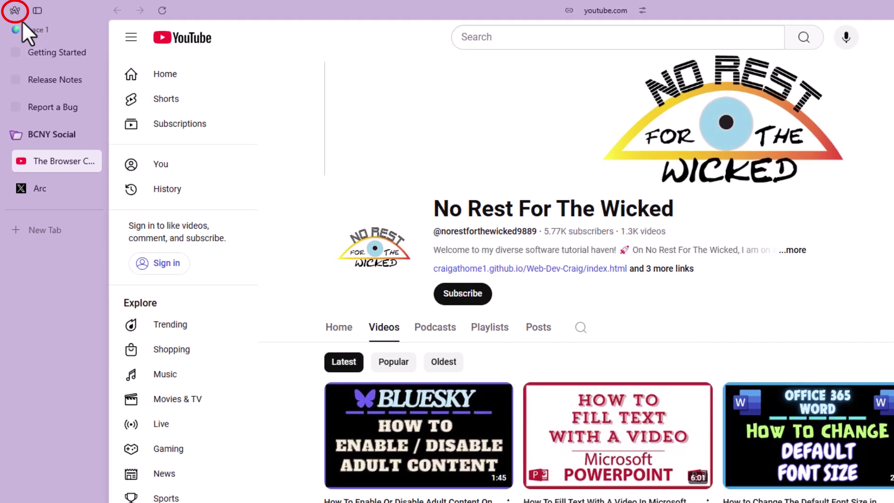
Open Arc's Settings from the browser menu and go to your own profile page.
click(15, 11)
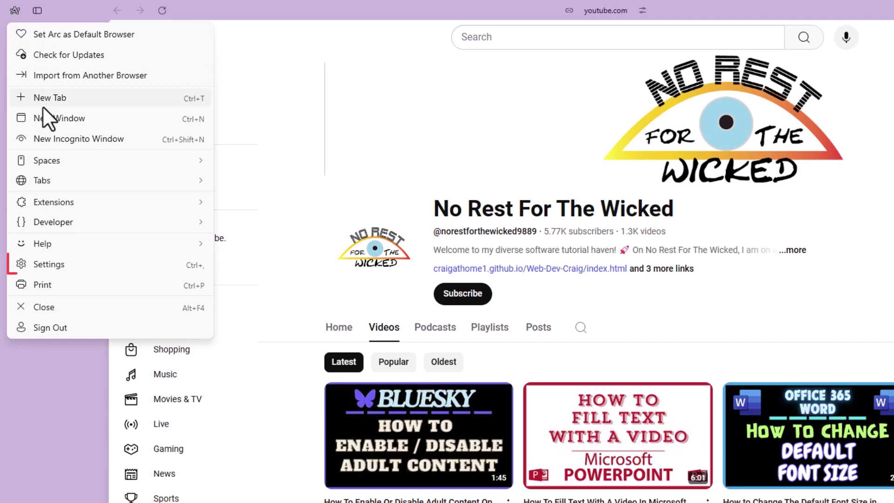
click(79, 264)
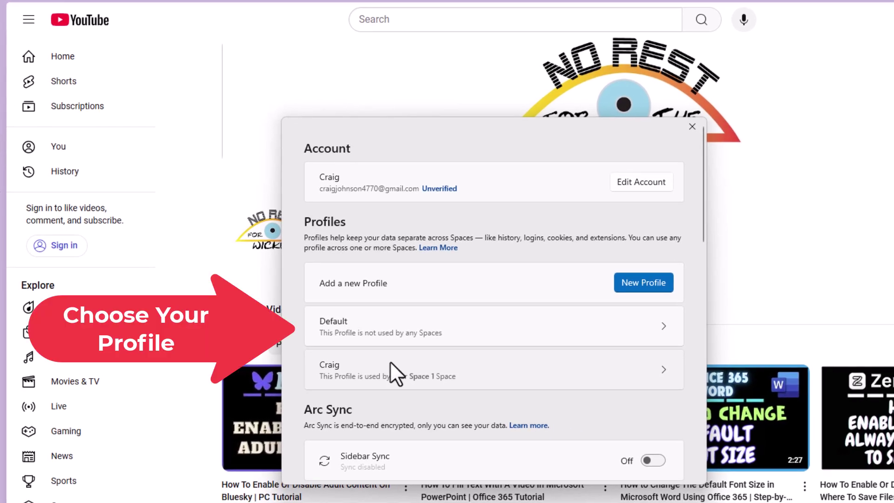
Go from the profile page through Privacy and Security to the Performance page.
click(471, 372)
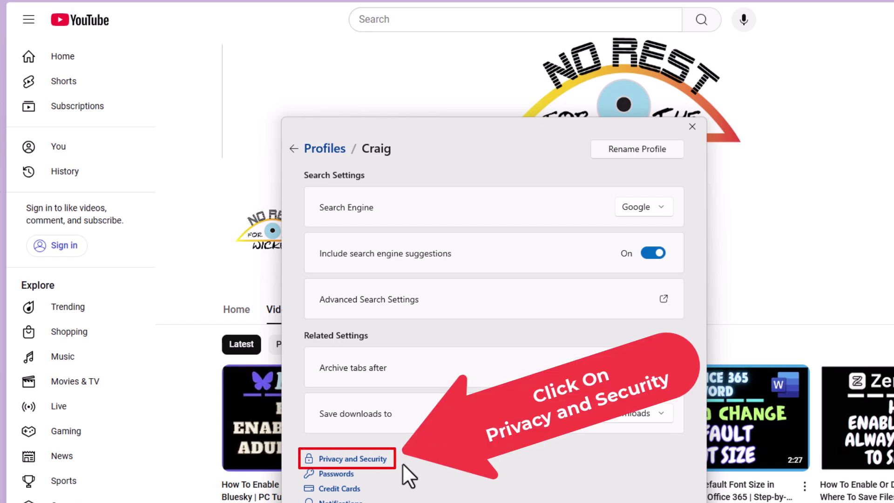
click(365, 461)
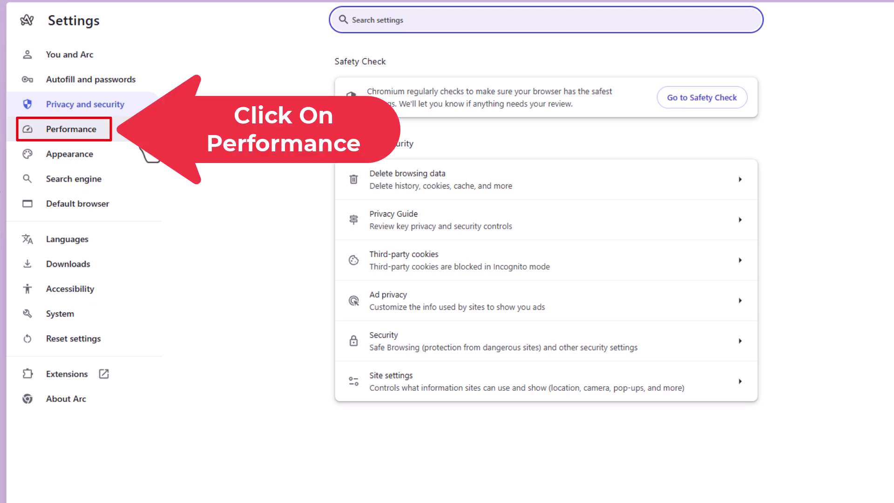
Switch Memory Saver on, revealing Moderate, Balanced (recommended) and Maximum levels.
click(148, 138)
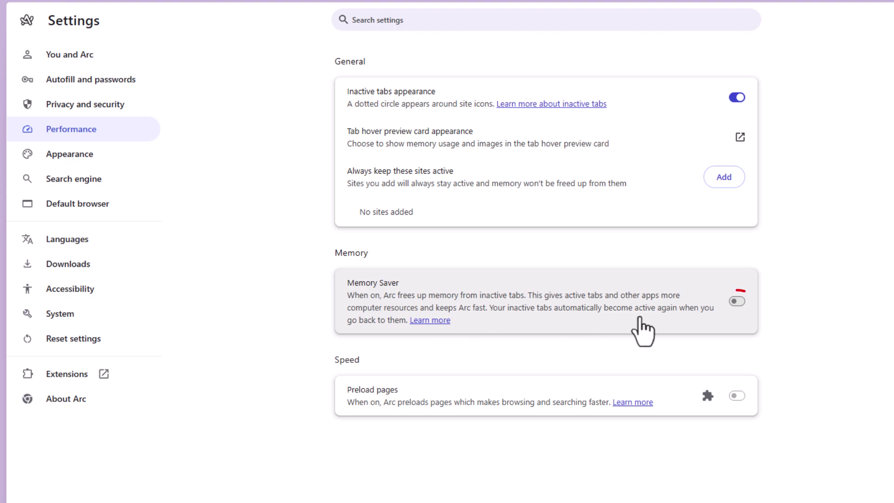
Toggle Memory Saver once more and then off, hiding the Moderate, Balanced and Maximum levels.
click(736, 302)
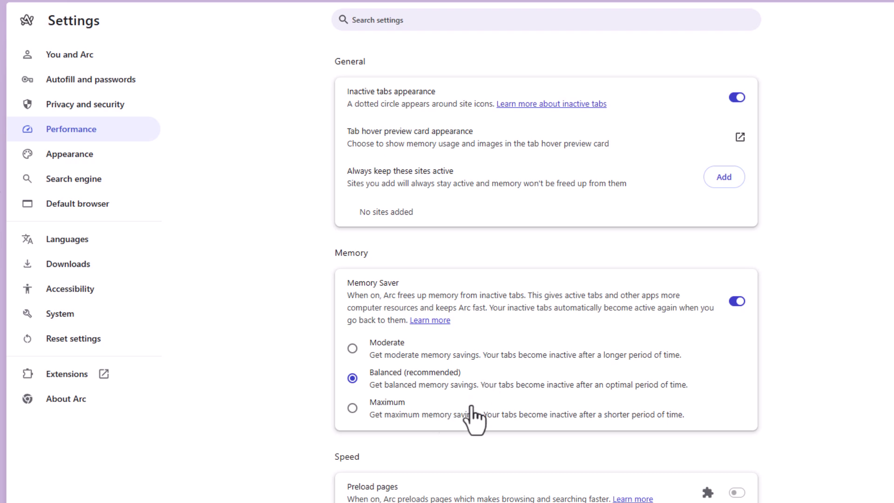
click(737, 306)
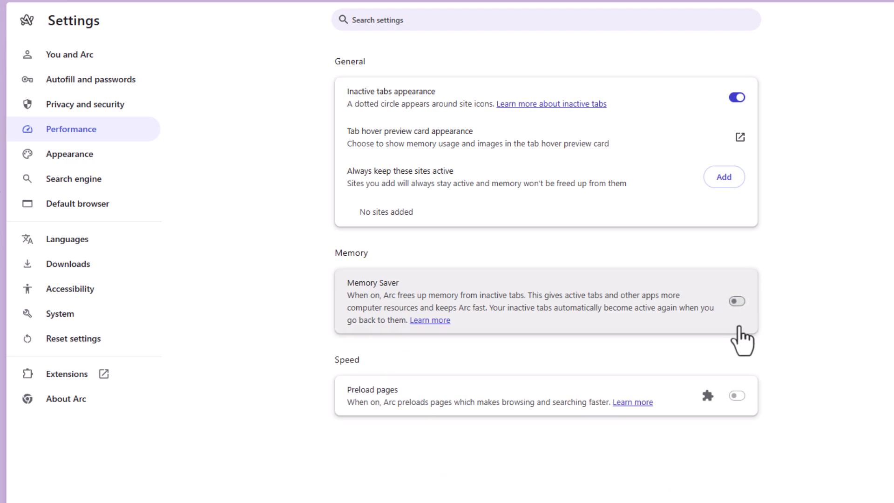